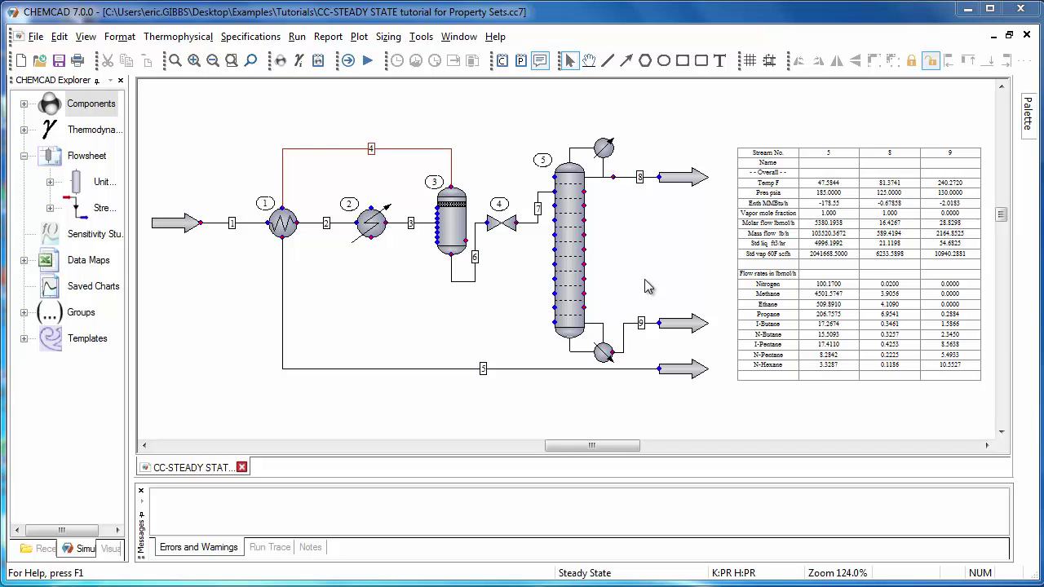
Preview the Stream Reports options for stream 8, then dismiss them without choosing
{"action": "right_click", "coordinate": [629, 178]}
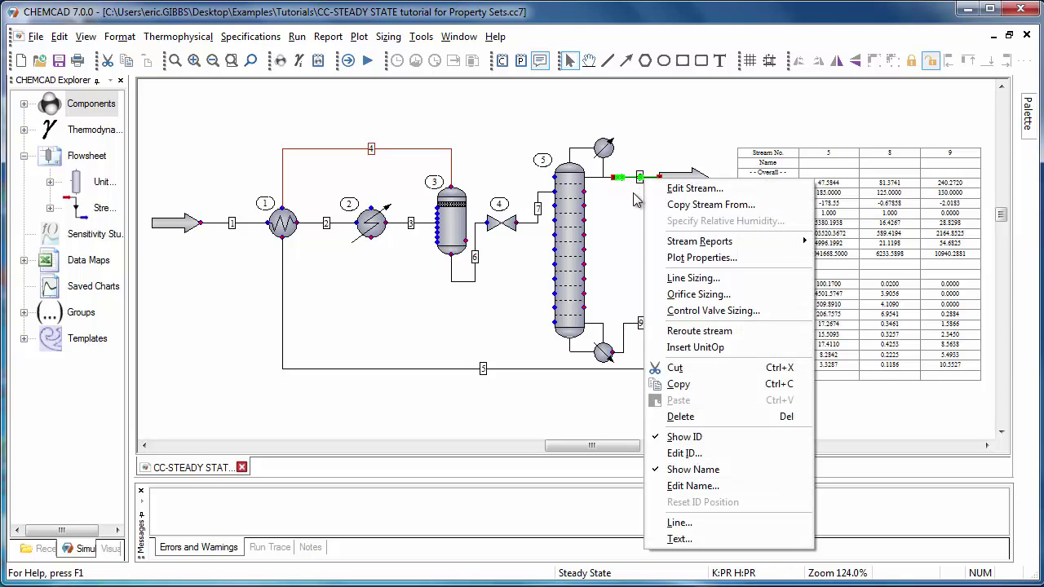
{"action": "mouse_move", "coordinate": [661, 246]}
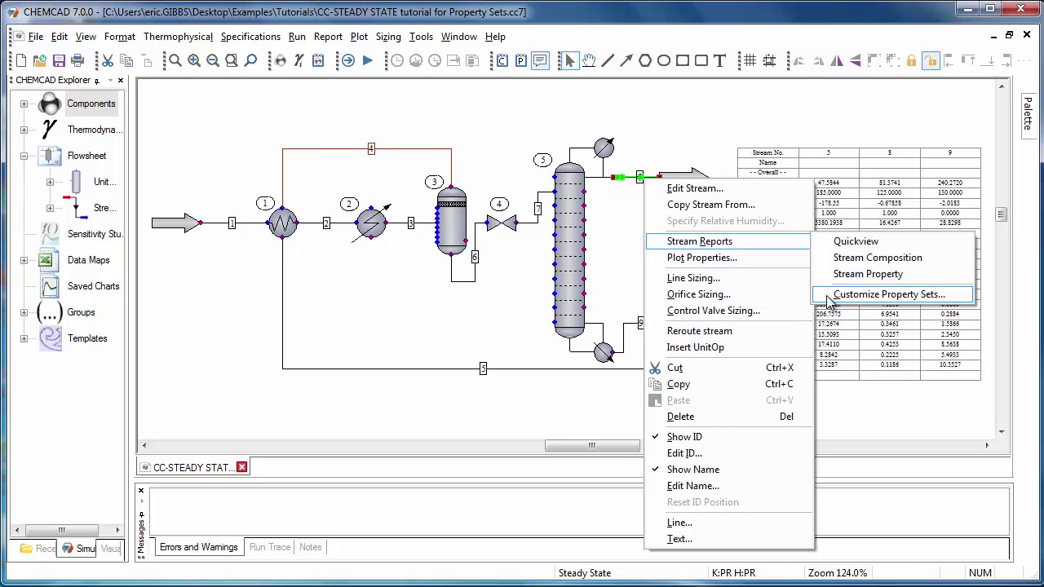
{"action": "left_click", "coordinate": [481, 312]}
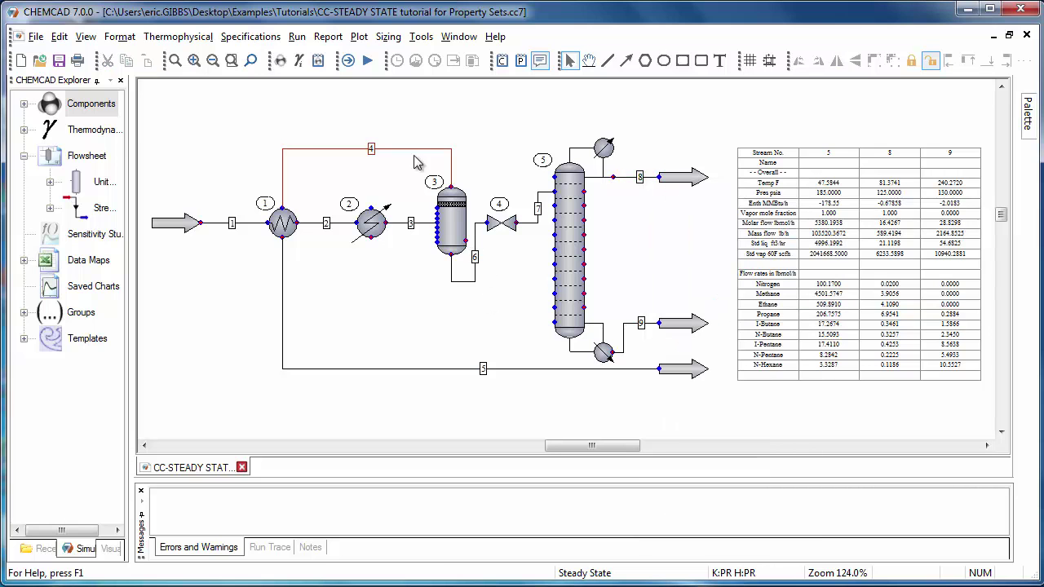
Open Customize Property Sets from the Report > Stream Reports menu
{"action": "left_click", "coordinate": [329, 38]}
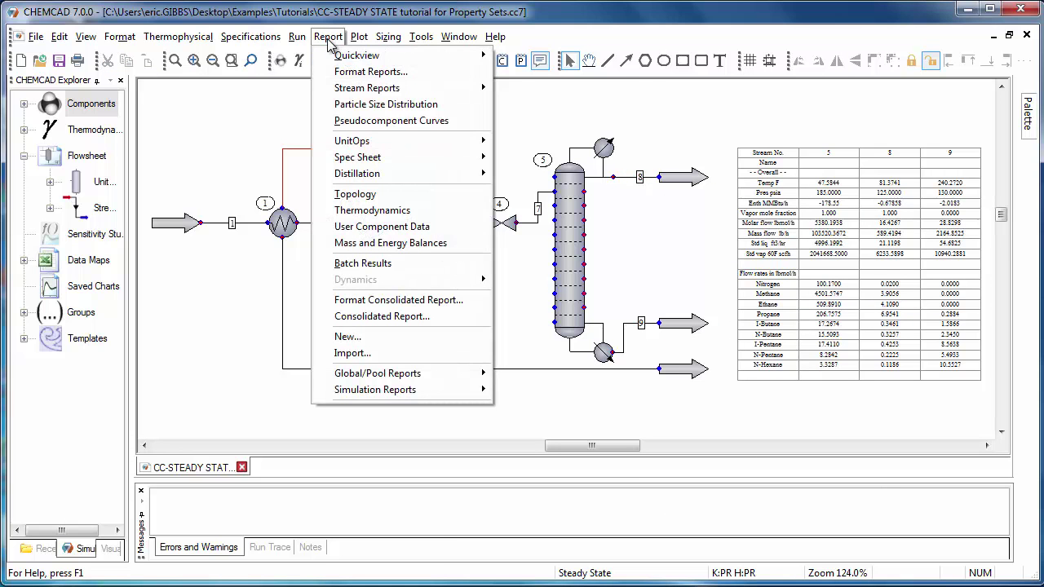
{"action": "mouse_move", "coordinate": [336, 91]}
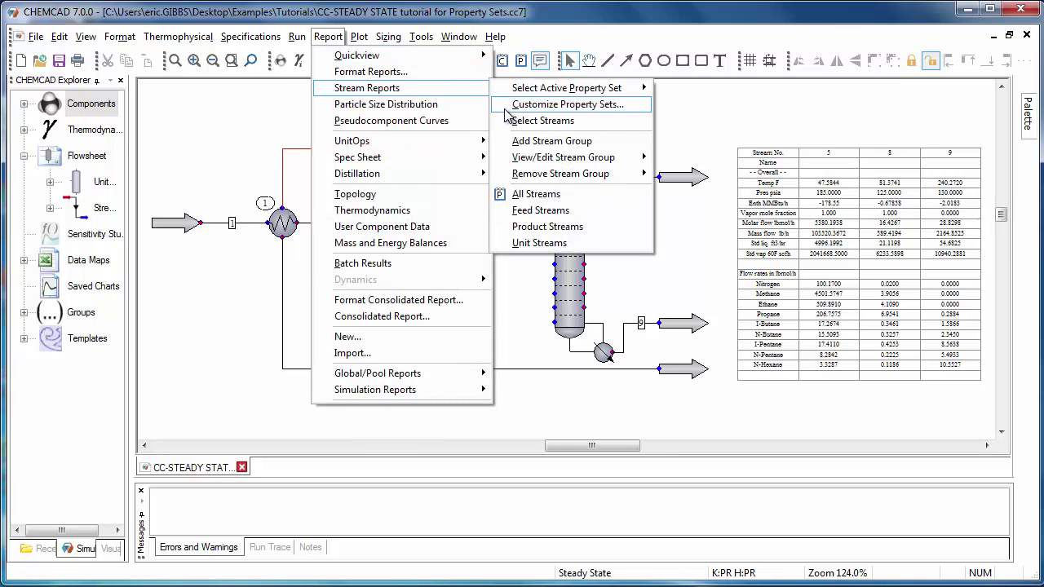
{"action": "left_click", "coordinate": [507, 115]}
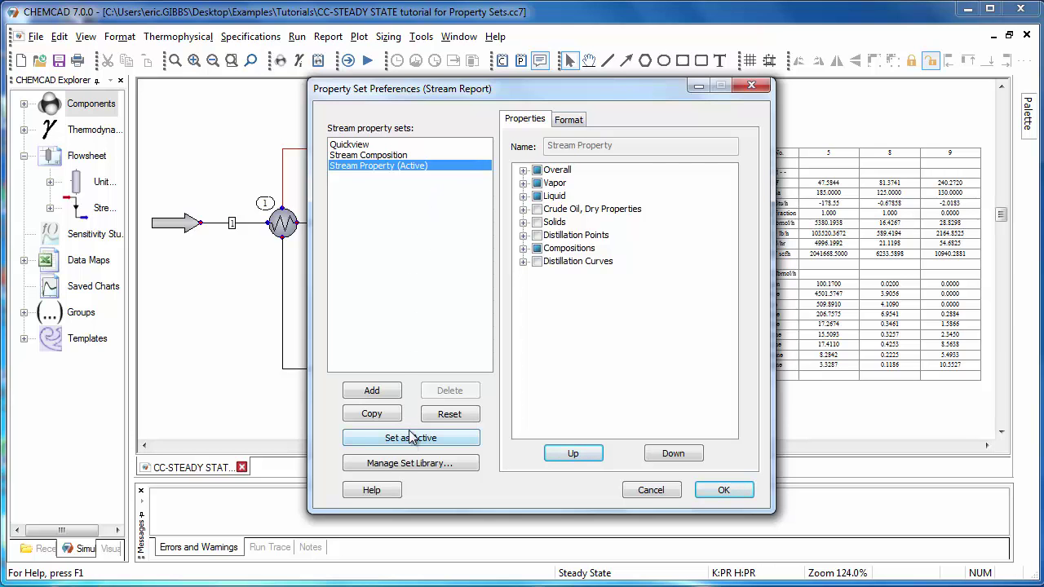
Add a blank New Set and a Stream Composition (Copy) set to the property set list
{"action": "left_click", "coordinate": [395, 394]}
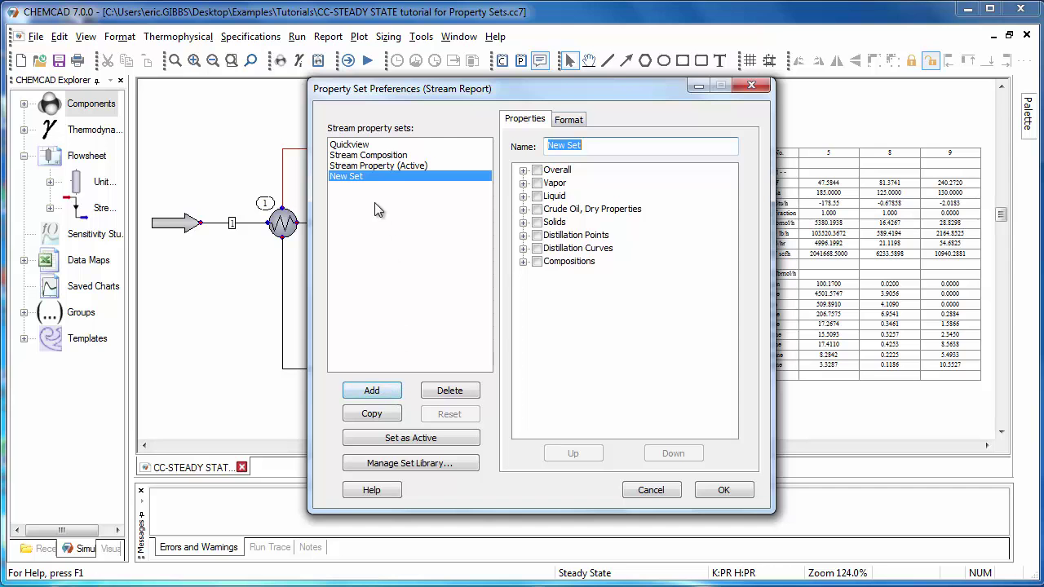
{"action": "left_click", "coordinate": [351, 159]}
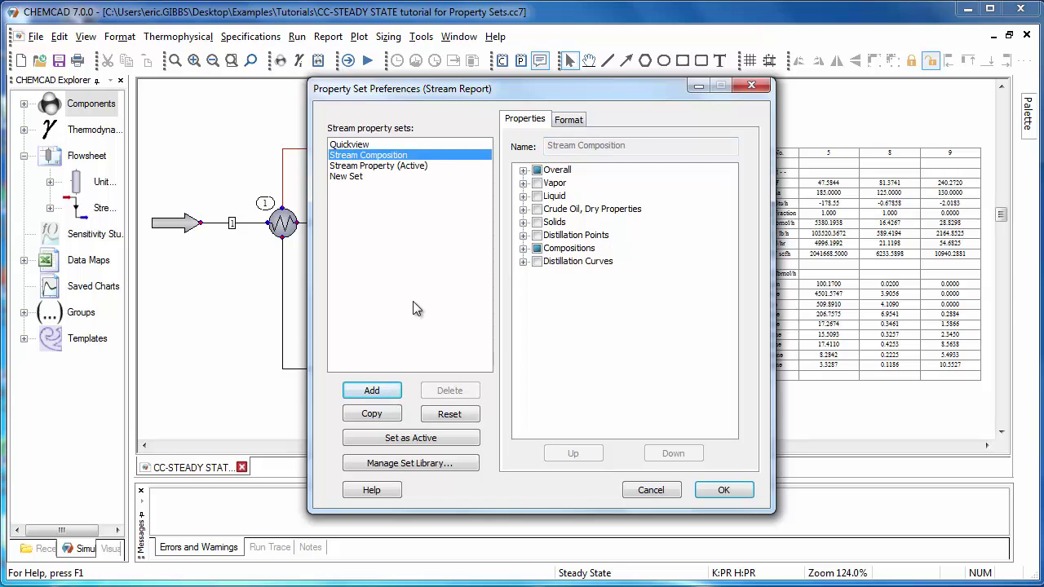
{"action": "left_click", "coordinate": [372, 415]}
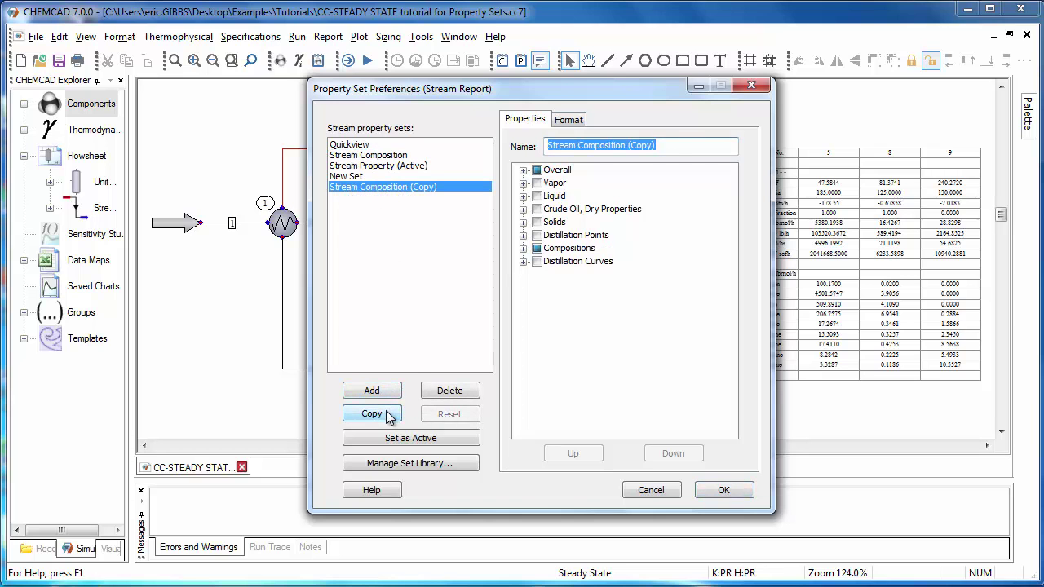
{"action": "left_click", "coordinate": [357, 157]}
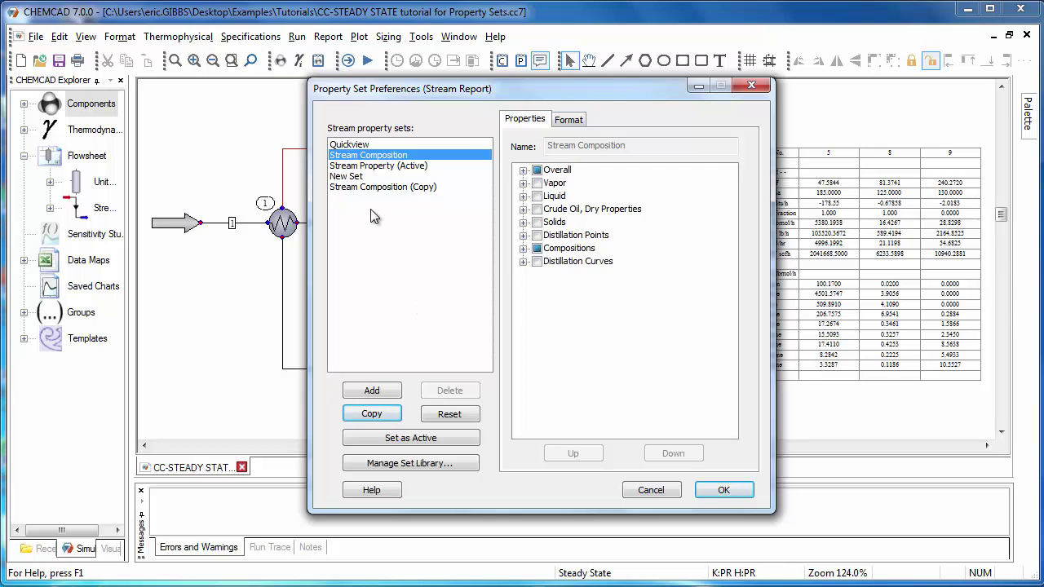
Rename the New Set property set to 'Example'
{"action": "left_click", "coordinate": [359, 177]}
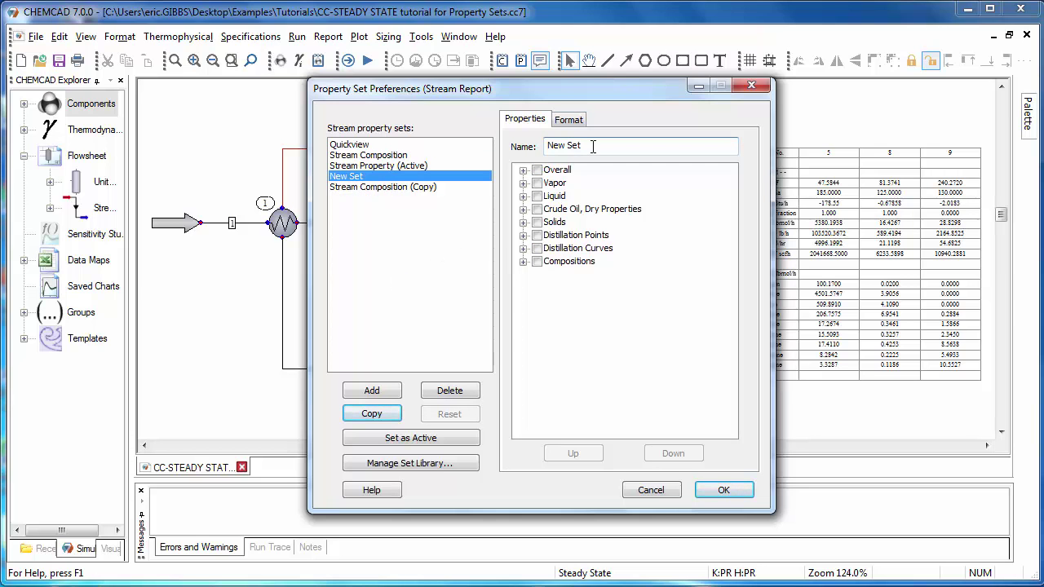
{"action": "left_click_drag", "start_coordinate": [593, 145], "coordinate": [545, 152]}
{"action": "type", "text": "Example"}
Check Temperature, Pressure and Act. Density under Overall, with Pressure moved above Temperature
{"action": "left_click", "coordinate": [524, 170]}
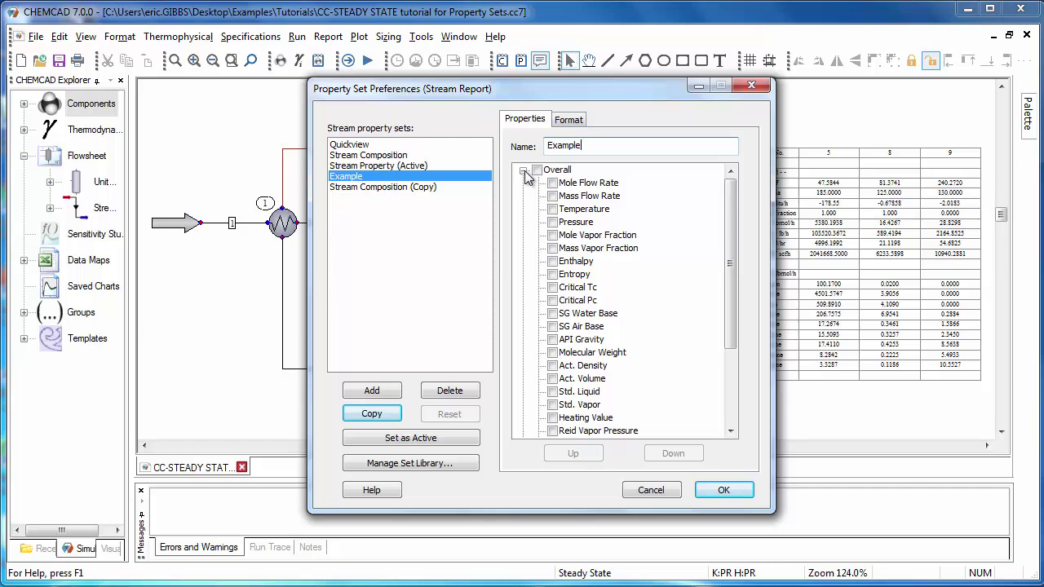
{"action": "left_click", "coordinate": [552, 209]}
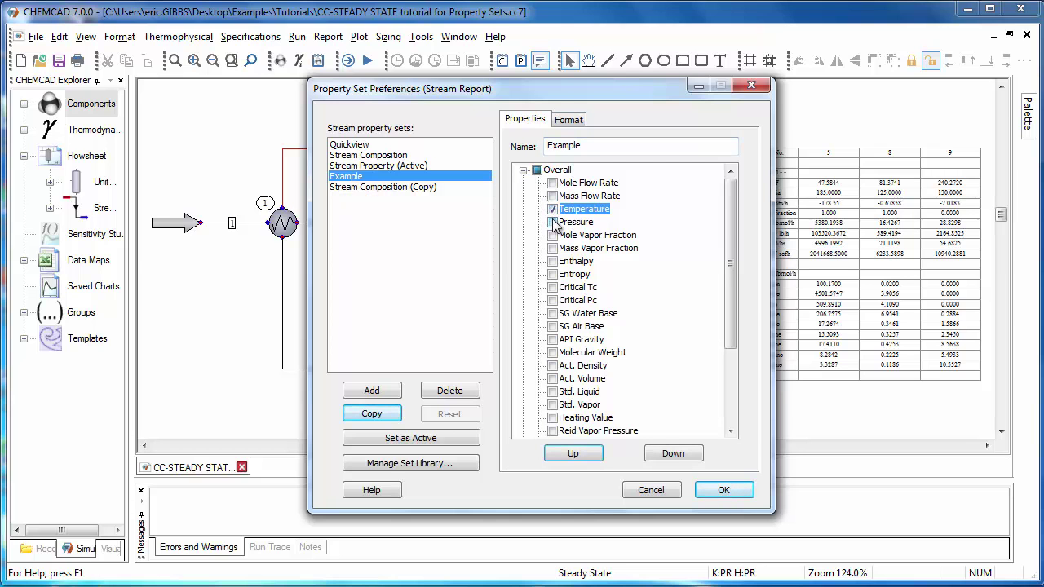
{"action": "left_click", "coordinate": [554, 222]}
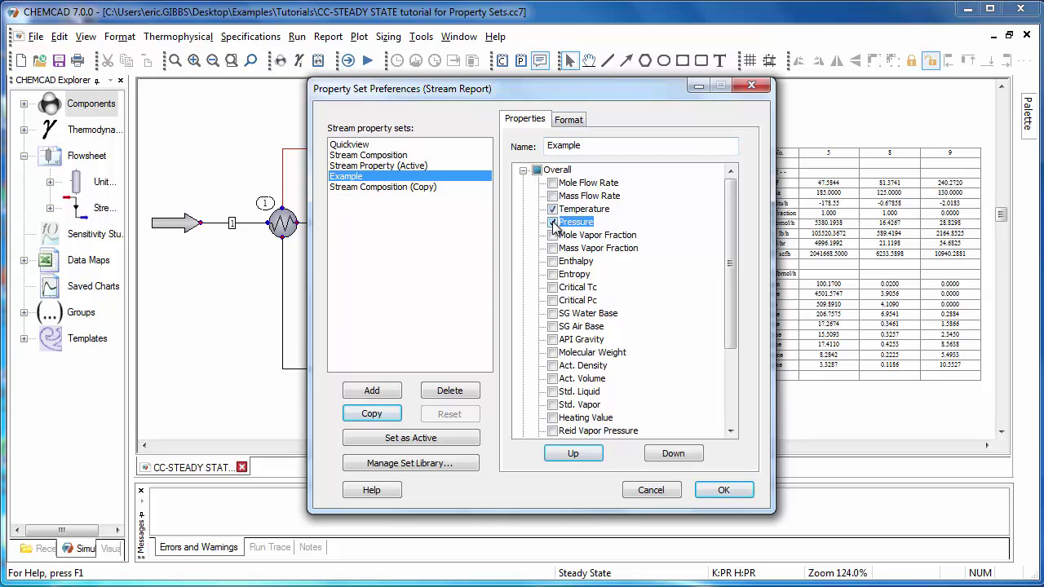
{"action": "left_click", "coordinate": [552, 365]}
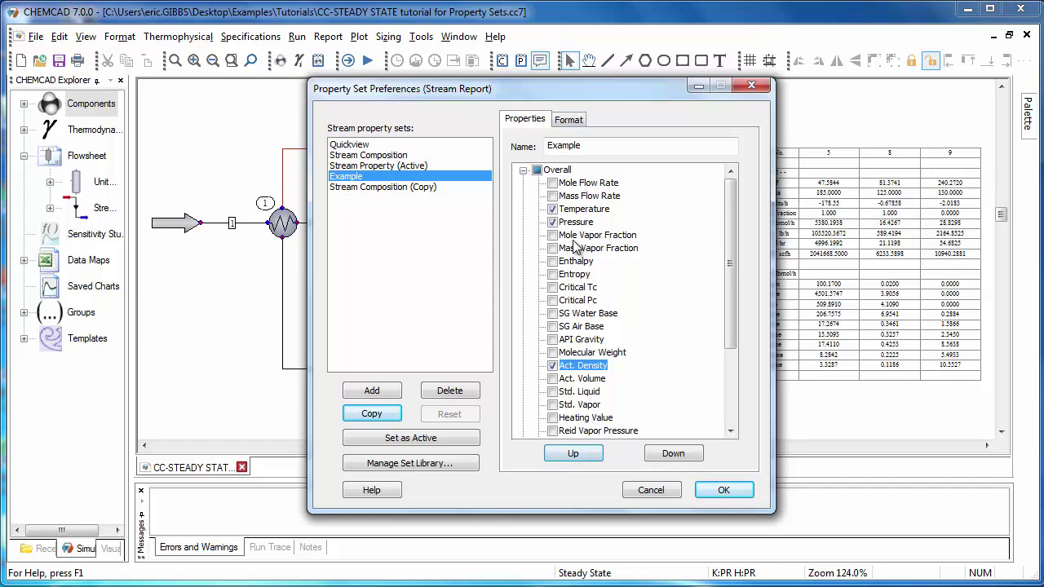
{"action": "left_click", "coordinate": [569, 223]}
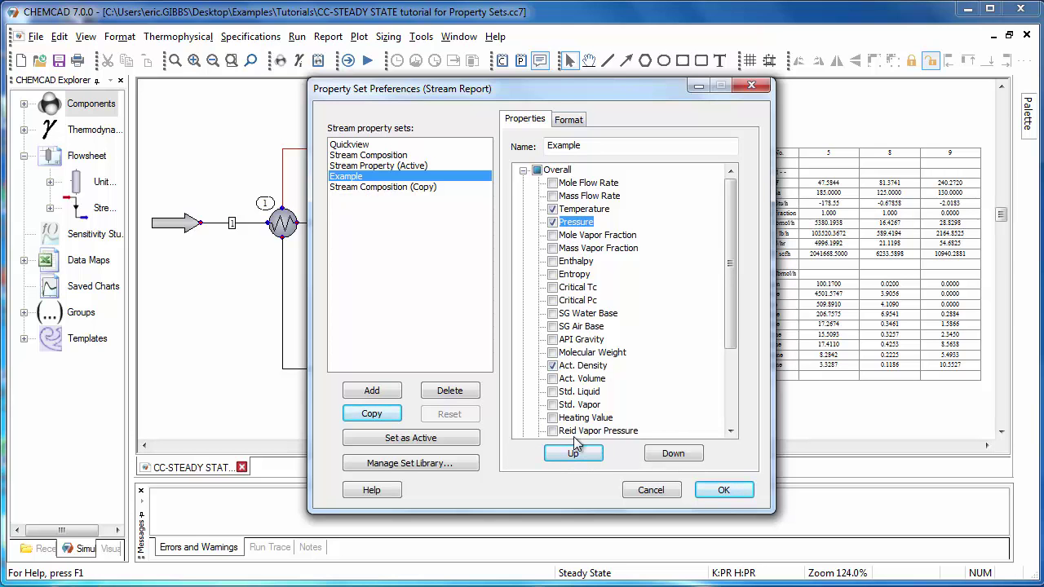
{"action": "left_click", "coordinate": [592, 463]}
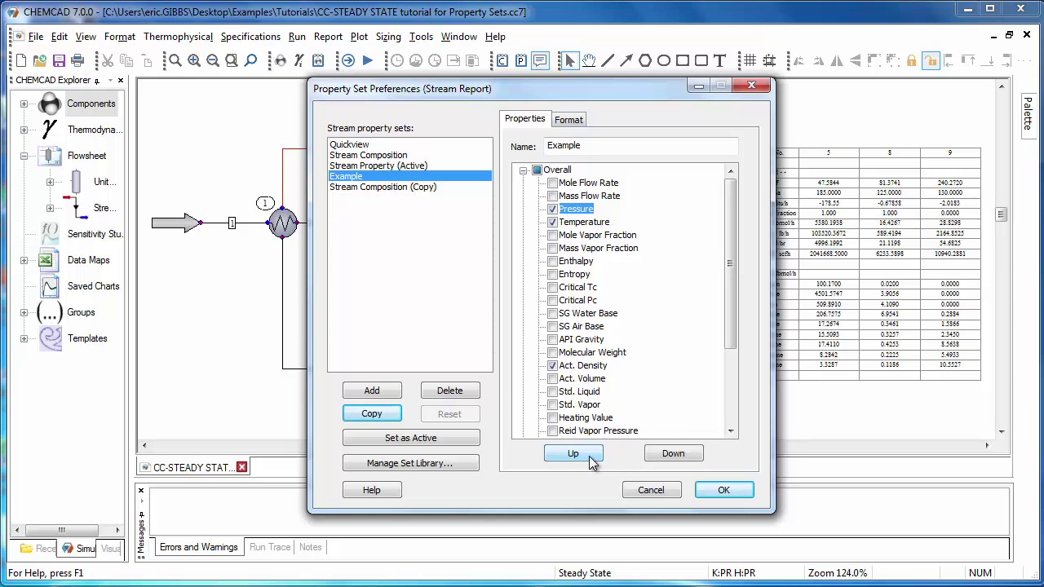
{"action": "left_click", "coordinate": [523, 171]}
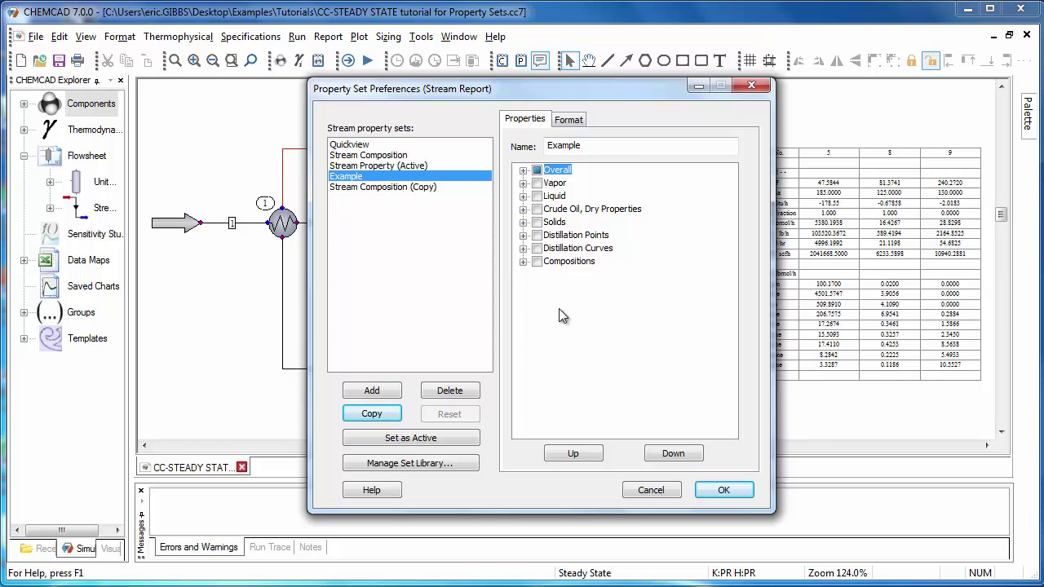
Move Compositions up to the top of the Example set's property order
{"action": "left_click", "coordinate": [563, 262]}
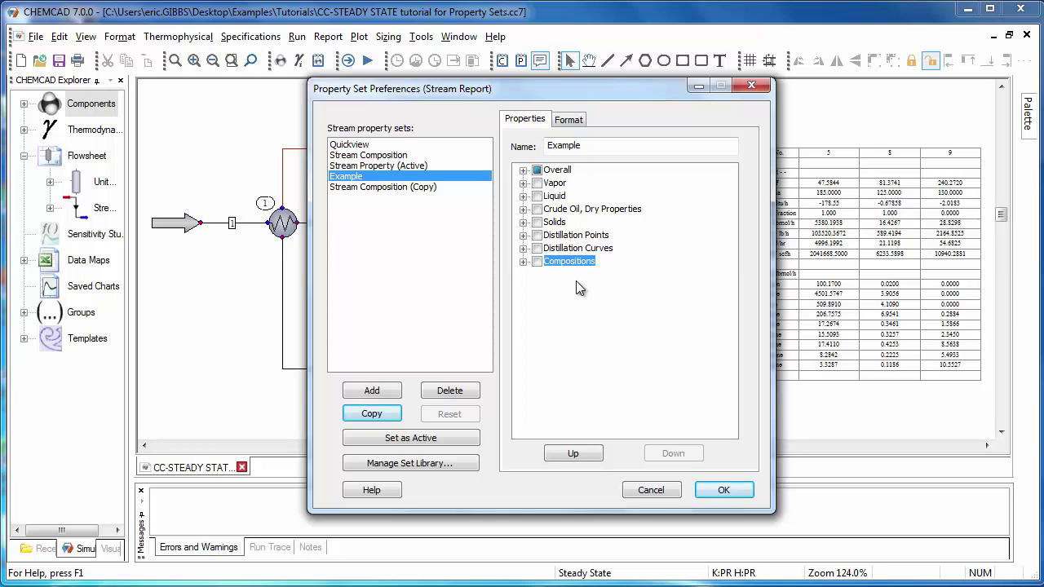
{"action": "left_click", "coordinate": [574, 454]}
{"action": "left_click", "coordinate": [574, 453]}
{"action": "left_click", "coordinate": [574, 454]}
{"action": "left_click", "coordinate": [574, 454]}
{"action": "left_click", "coordinate": [575, 454]}
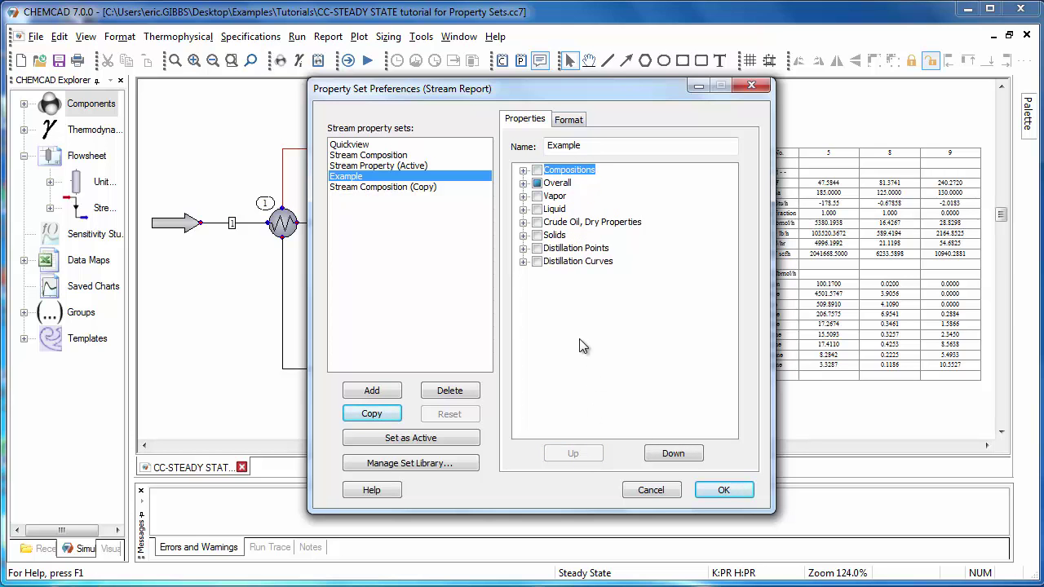
Turn on Mass % reporting under Compositions in the Example set
{"action": "left_click", "coordinate": [523, 171]}
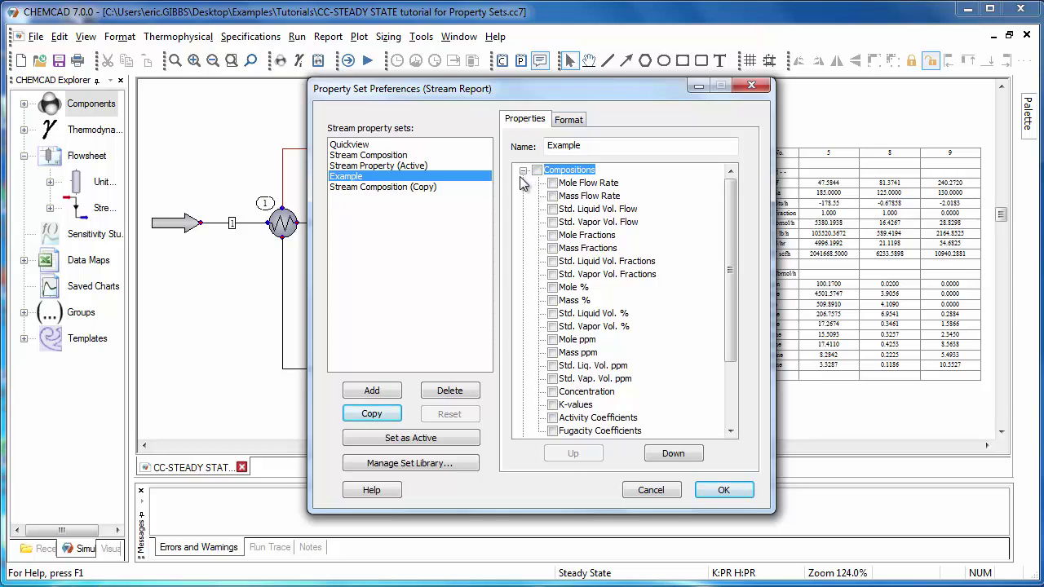
{"action": "left_click", "coordinate": [553, 301]}
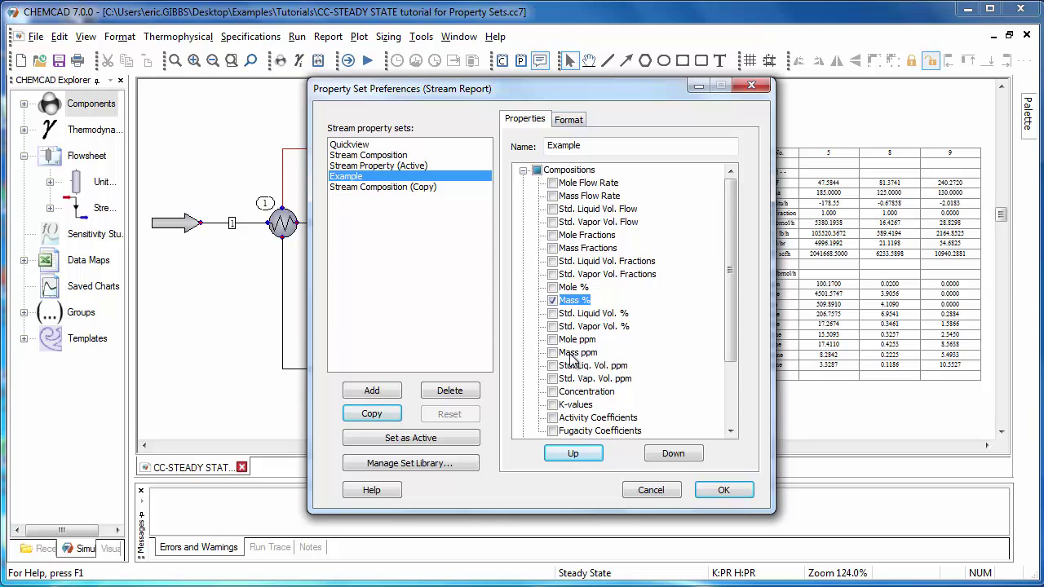
{"action": "left_click", "coordinate": [523, 171]}
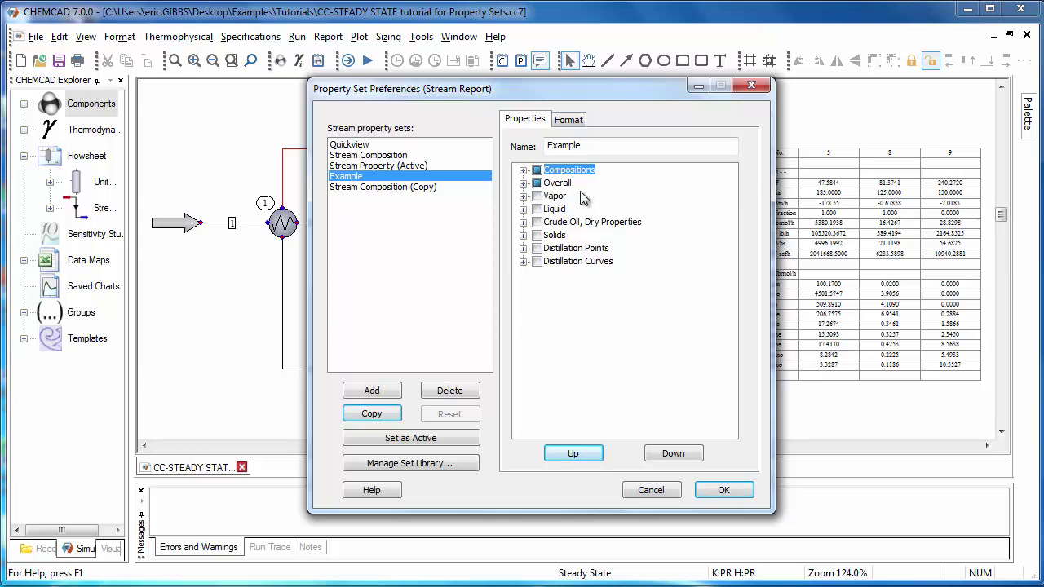
Check the Vapor properties group to show its contents, then uncheck it again
{"action": "left_click", "coordinate": [539, 198]}
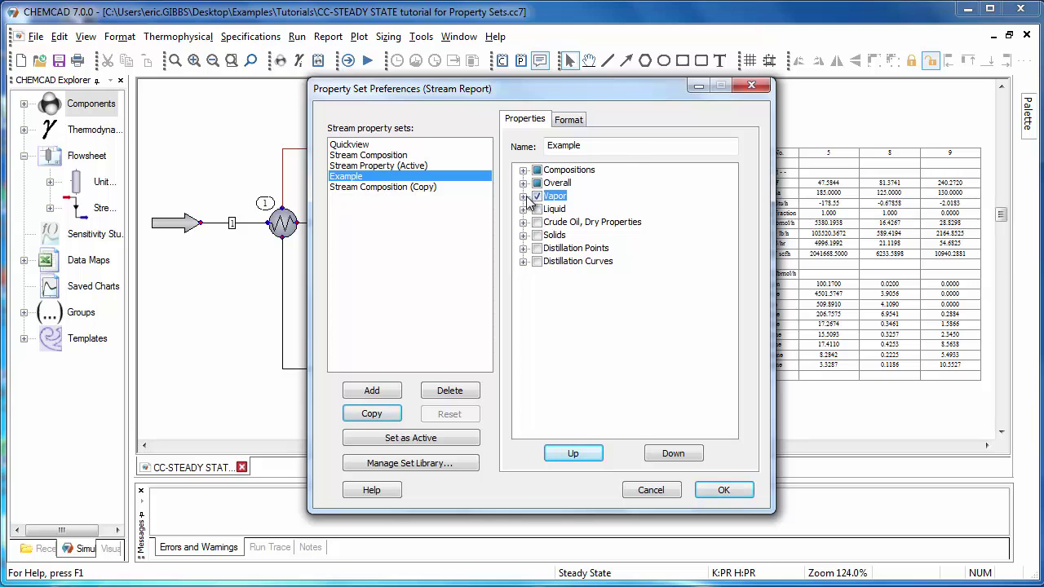
{"action": "left_click", "coordinate": [523, 196]}
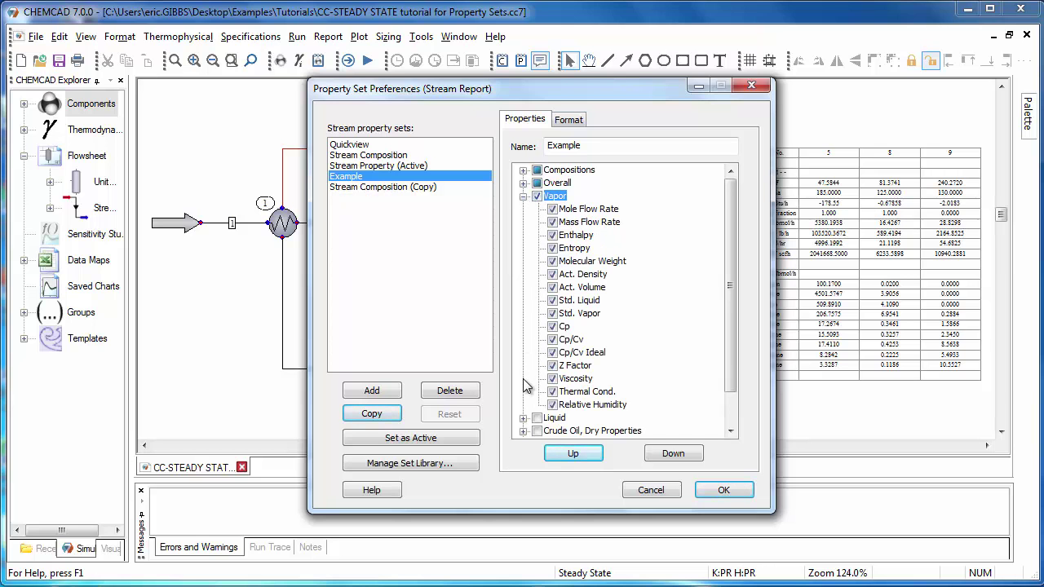
{"action": "left_click", "coordinate": [523, 196]}
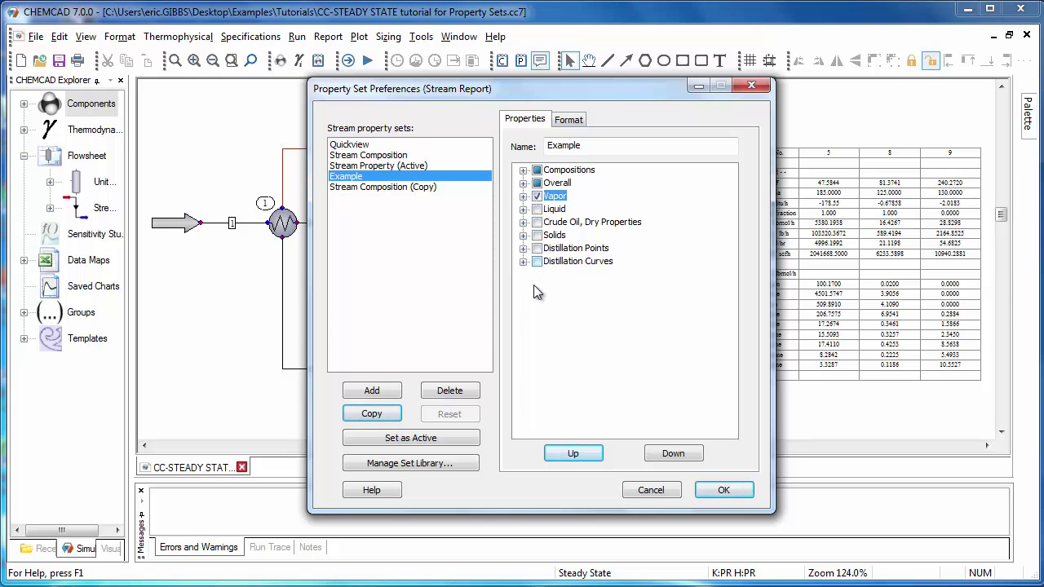
{"action": "left_click", "coordinate": [537, 196]}
Save the property set changes and generate stream 8's report with the Example set
{"action": "left_click", "coordinate": [736, 489]}
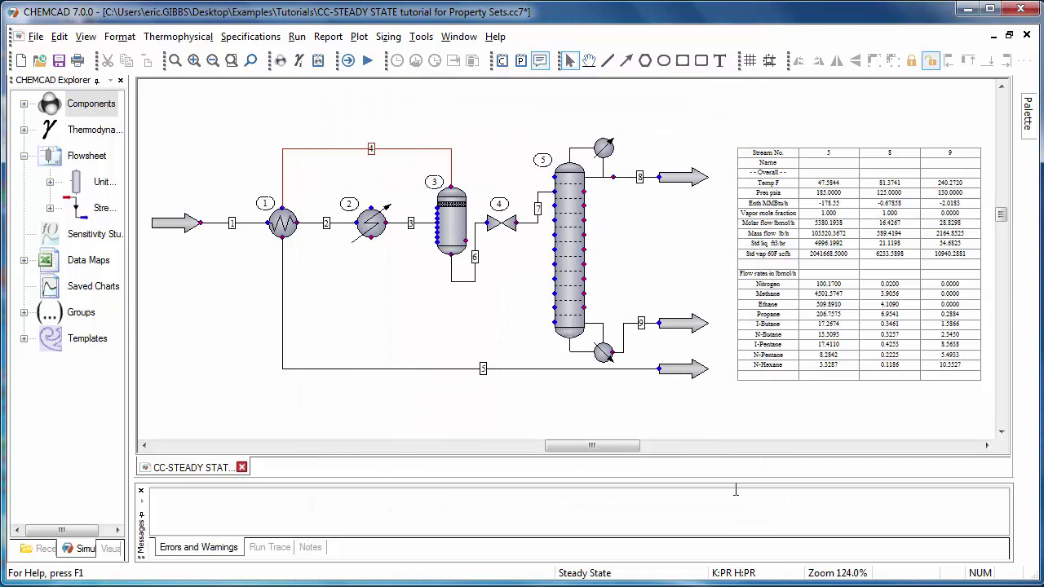
{"action": "right_click", "coordinate": [630, 180]}
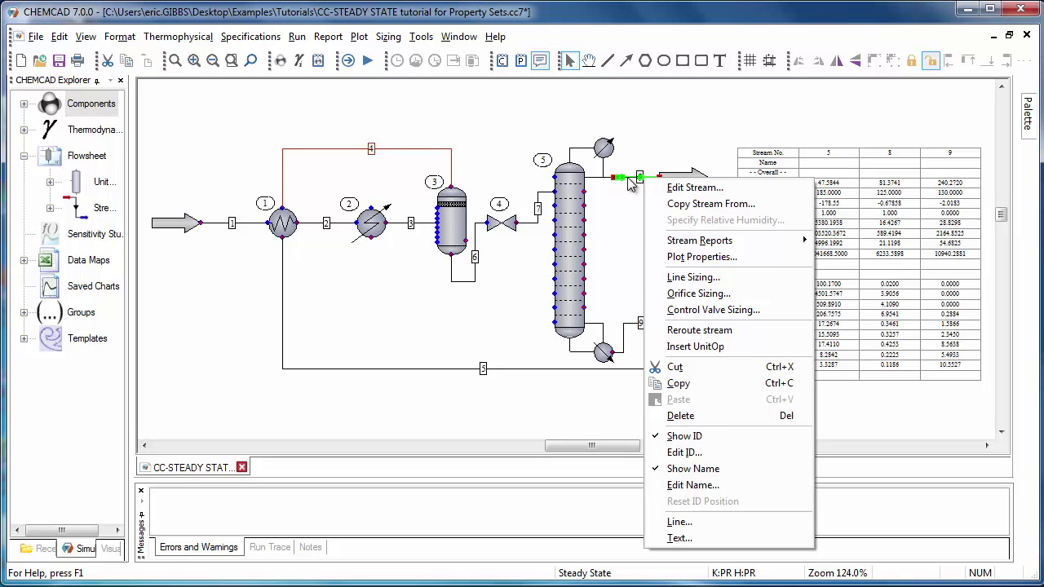
{"action": "mouse_move", "coordinate": [663, 245]}
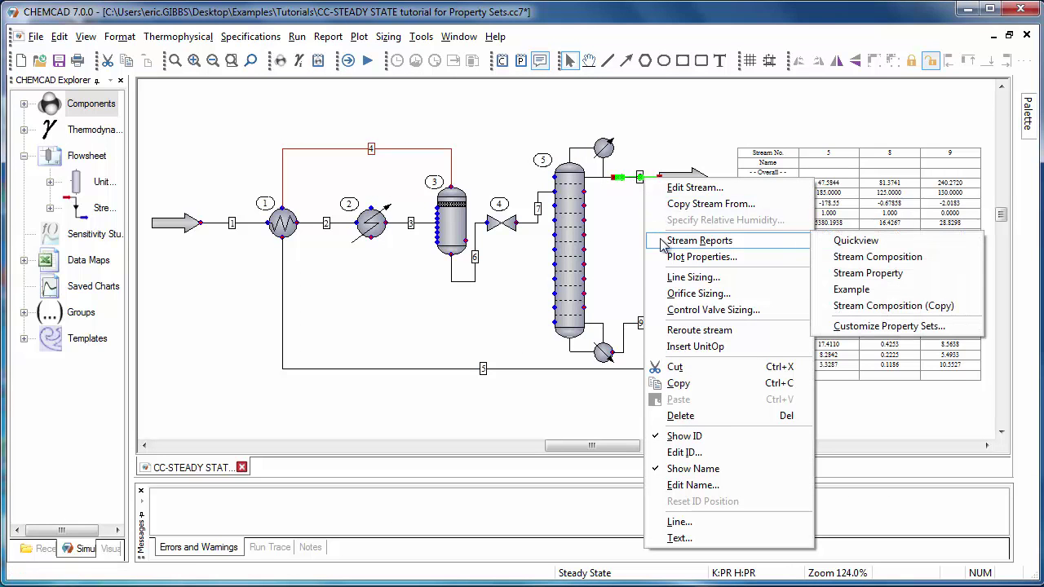
{"action": "left_click", "coordinate": [821, 294]}
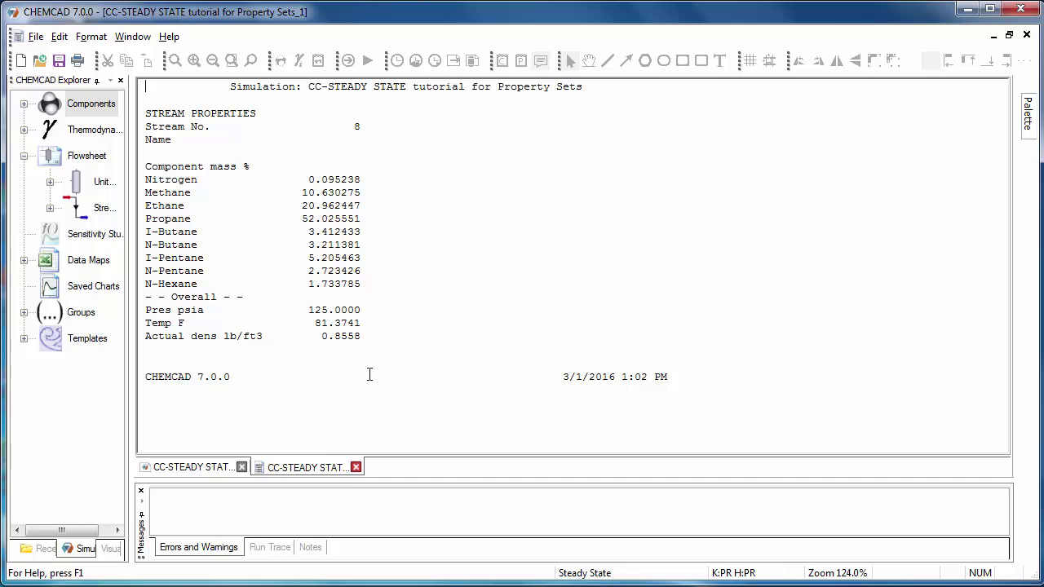
Close the stream 8 Stream Properties report
{"action": "left_click", "coordinate": [355, 467]}
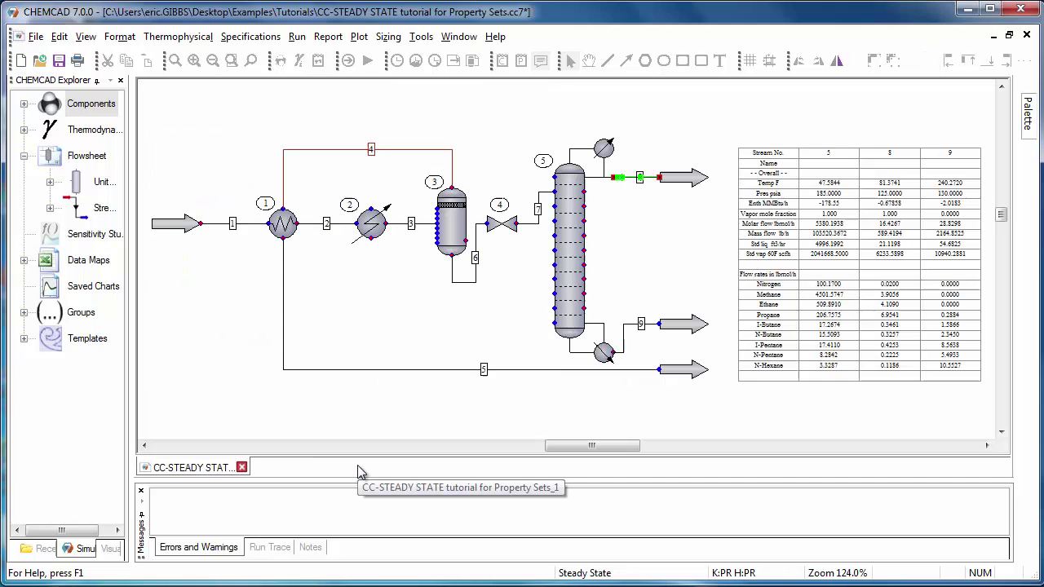